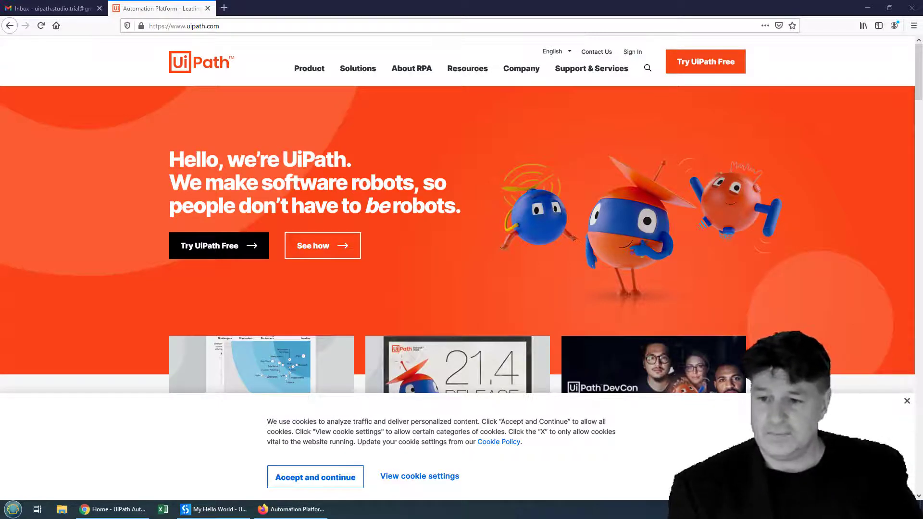
- Start the free trial sign-up using the existing Google account
{"action": "left_click", "coordinate": [718, 69]}
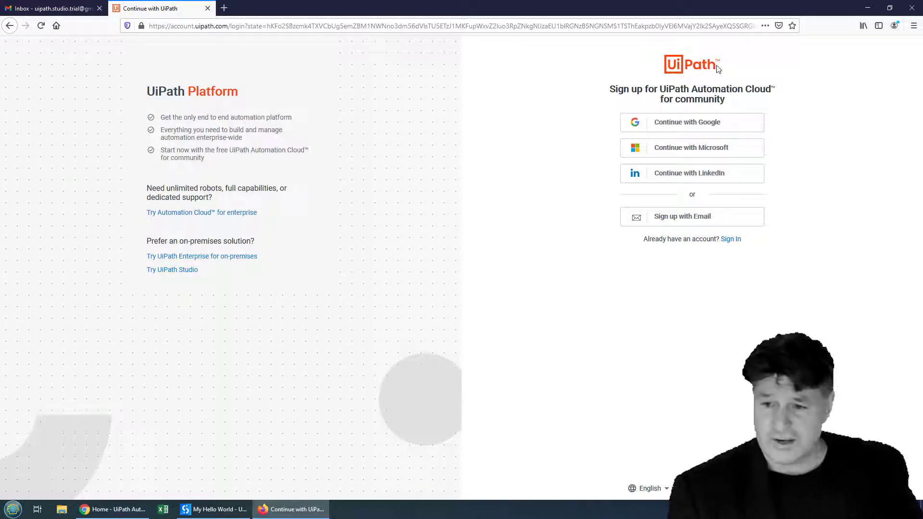
{"action": "left_click", "coordinate": [712, 127]}
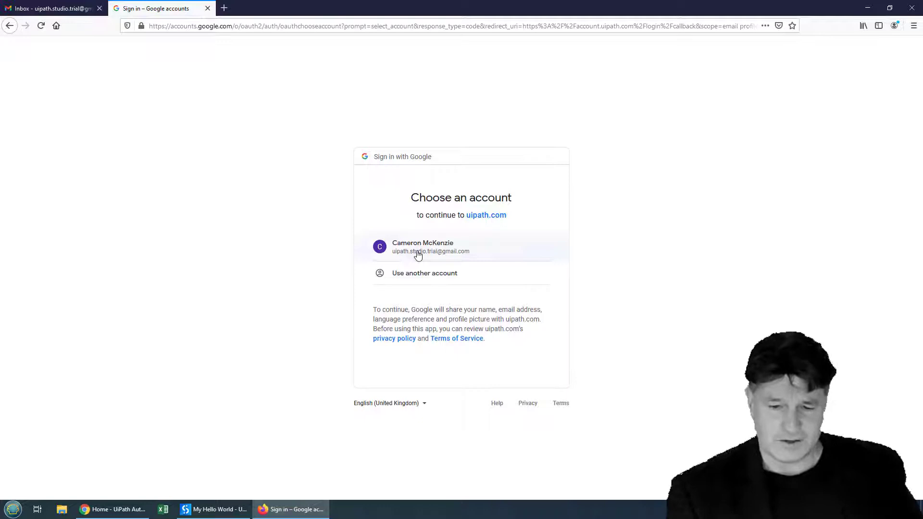
{"action": "left_click", "coordinate": [417, 255]}
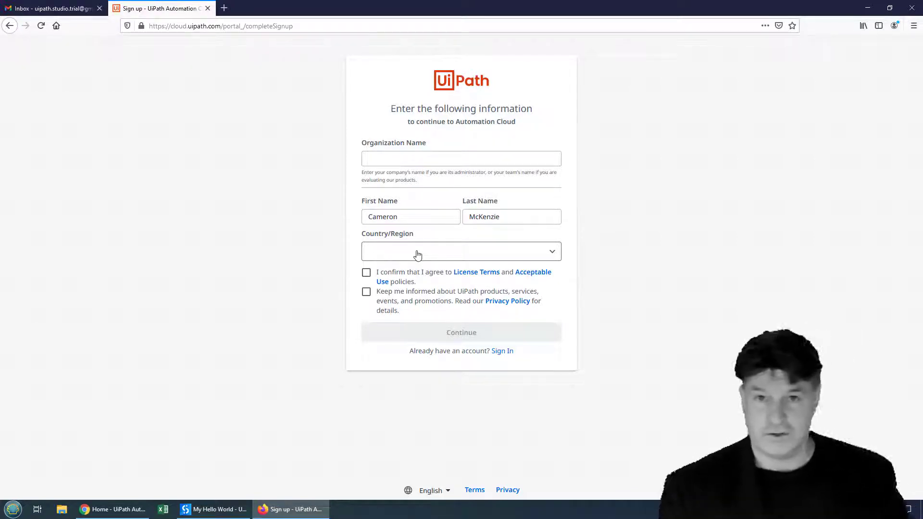
- Enter organization name Technical Facilitation Inc and choose Canada as the country
{"action": "left_click", "coordinate": [441, 160]}
{"action": "type", "text": "O"}
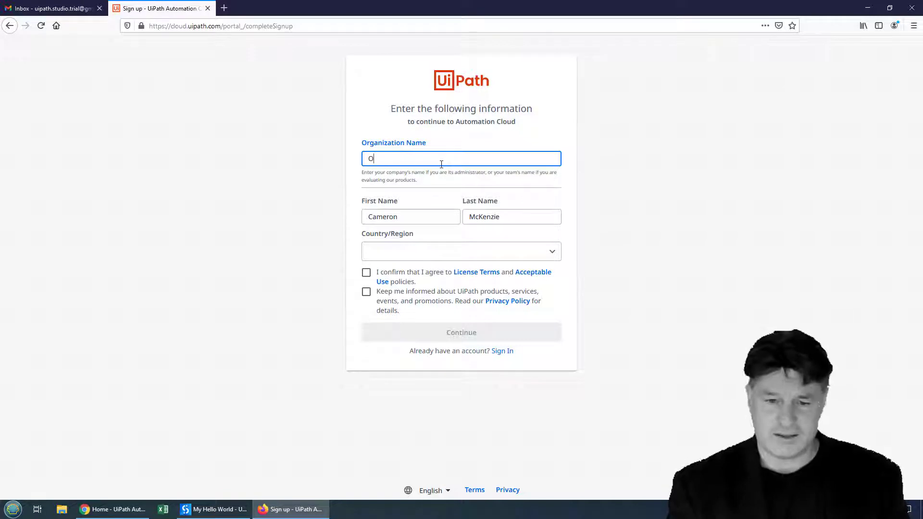
{"action": "key", "text": "BackSpace"}
{"action": "type", "text": "Technical Facilitation Inc"}
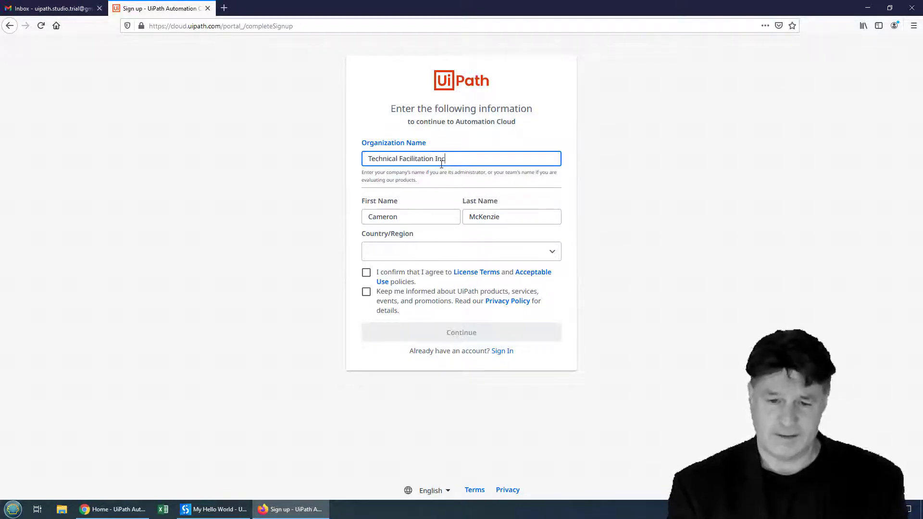
{"action": "left_click", "coordinate": [434, 252]}
{"action": "type", "text": "c"}
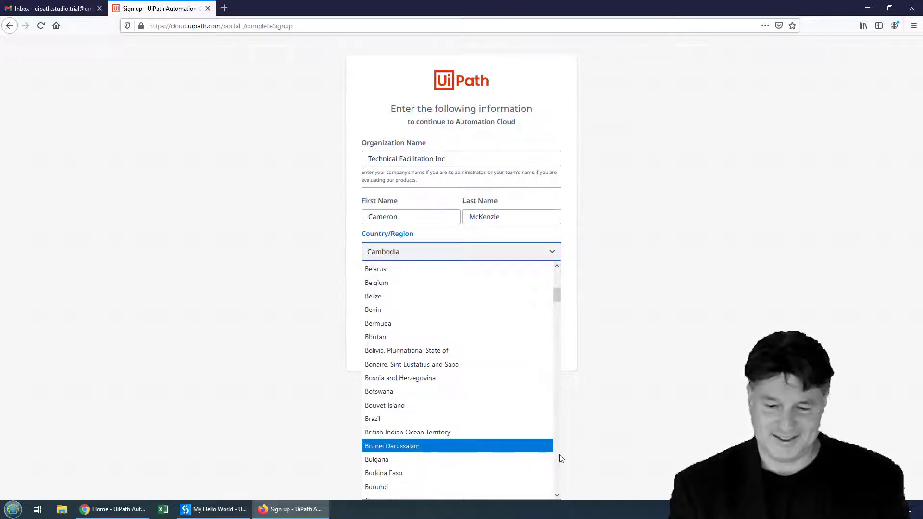
{"action": "scroll", "coordinate": [529, 409], "scroll_direction": "down", "scroll_amount": 4}
{"action": "left_click", "coordinate": [447, 317]}
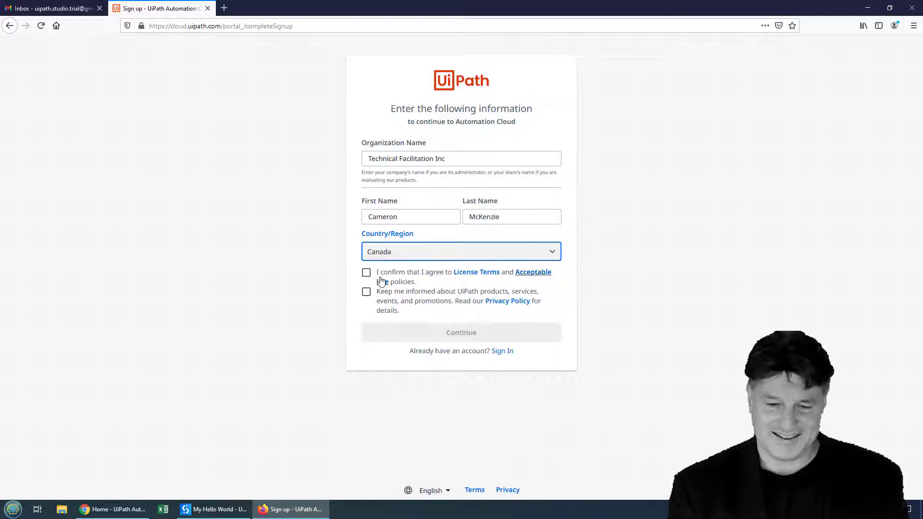
- Accept the license terms, opt in to product updates, and submit the sign-up details
{"action": "left_click", "coordinate": [367, 273]}
{"action": "left_click", "coordinate": [367, 291]}
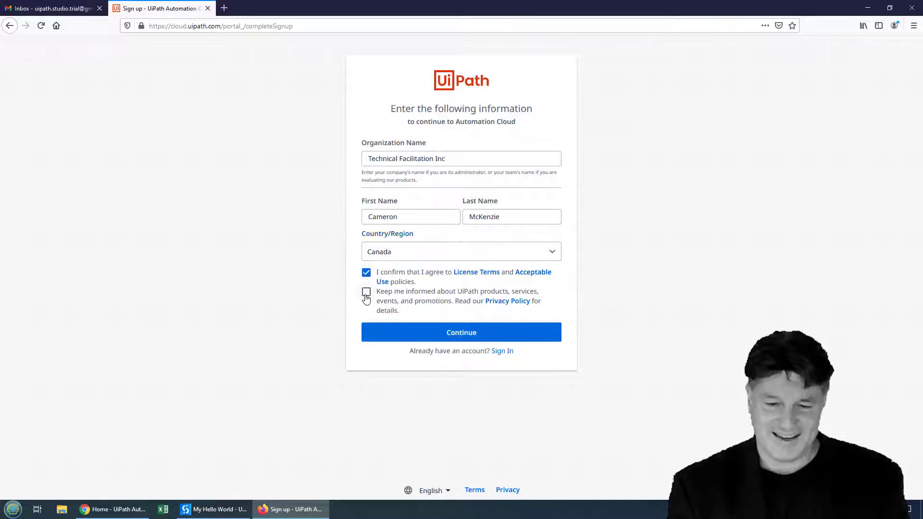
{"action": "left_click", "coordinate": [462, 333]}
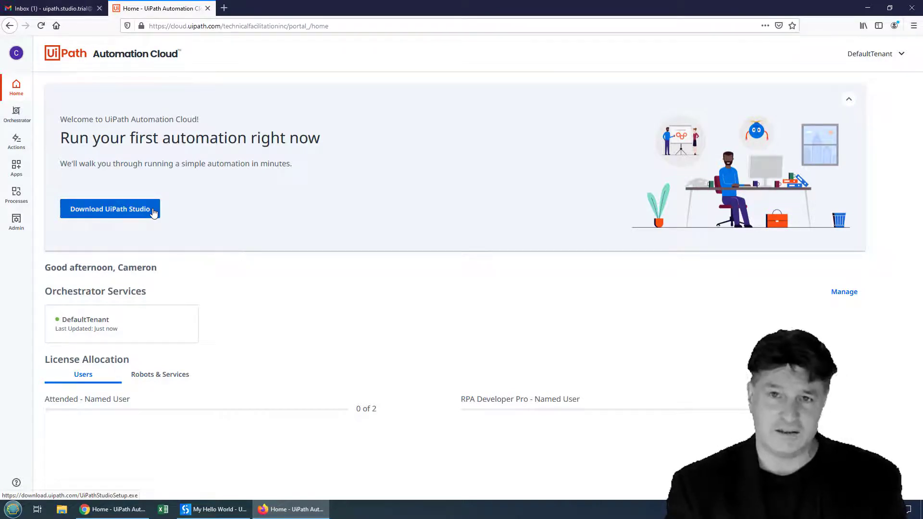
- Request an Enterprise Trial from the Admin Licenses page
{"action": "left_click", "coordinate": [17, 223]}
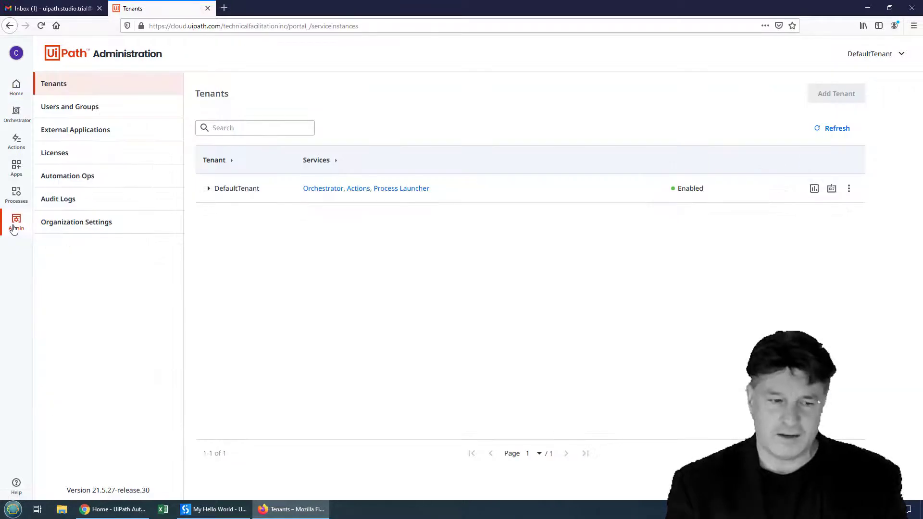
{"action": "left_click", "coordinate": [70, 156]}
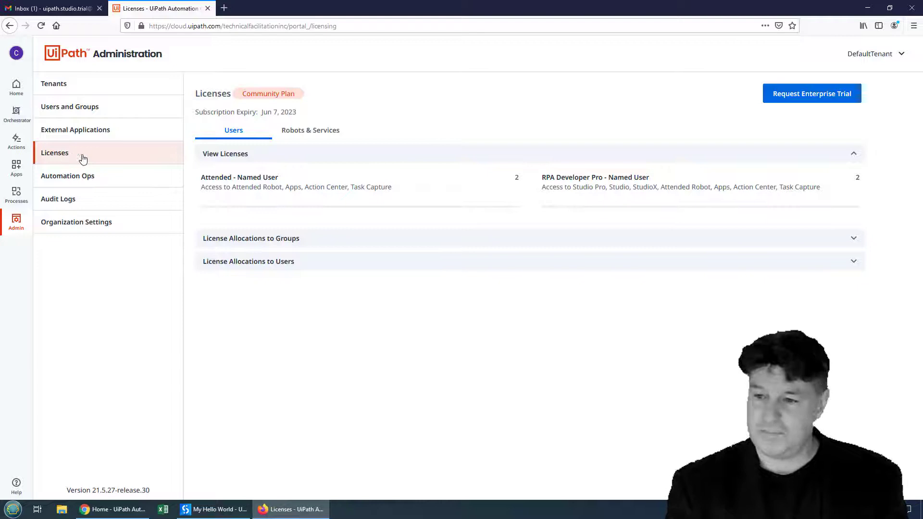
{"action": "left_click", "coordinate": [856, 97]}
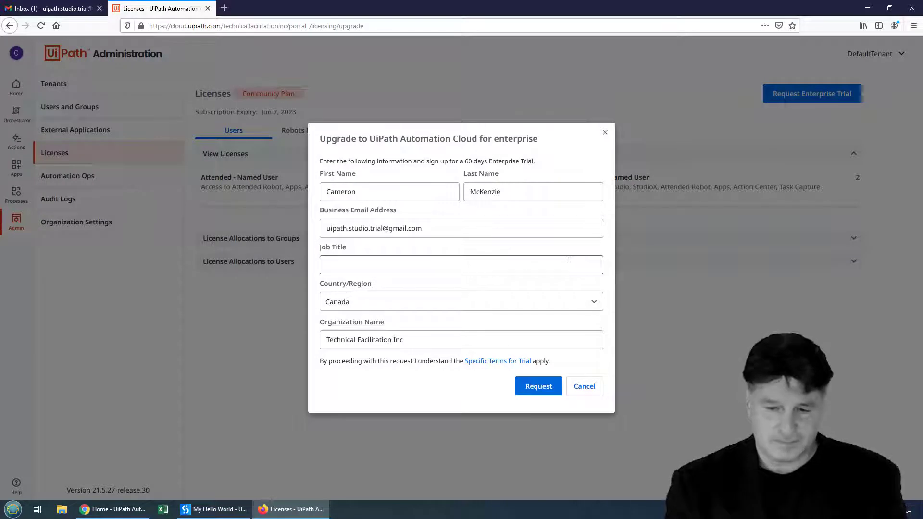
- Enter job title Author, change the email to a business domain, and submit the request
{"action": "left_click", "coordinate": [568, 264]}
{"action": "type", "text": "Aut"}
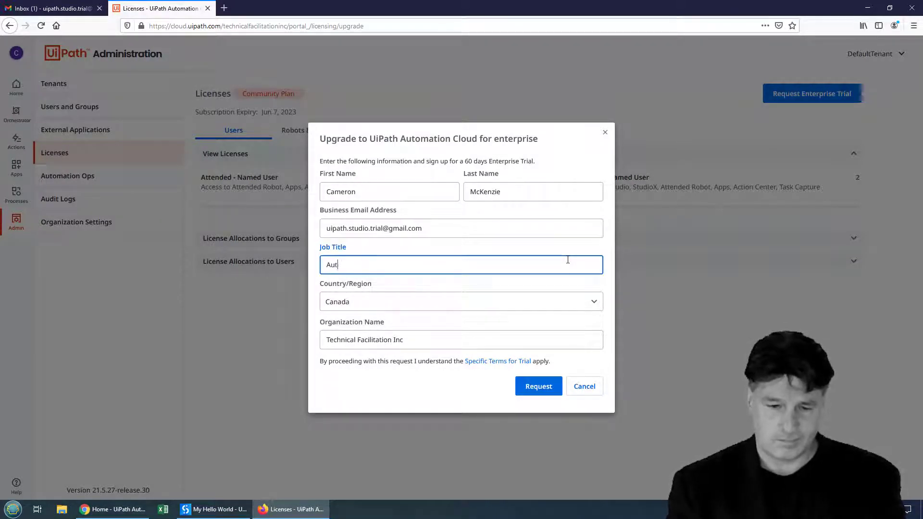
{"action": "type", "text": "hor"}
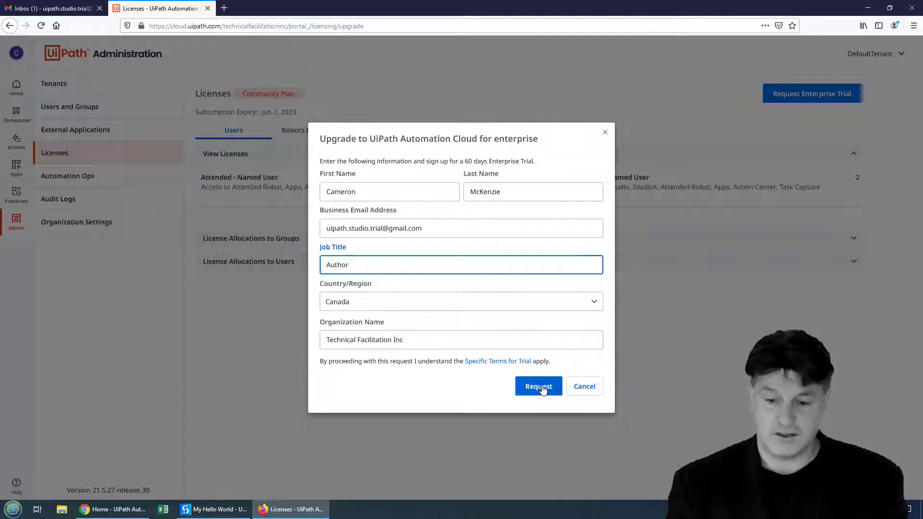
{"action": "left_click", "coordinate": [543, 389]}
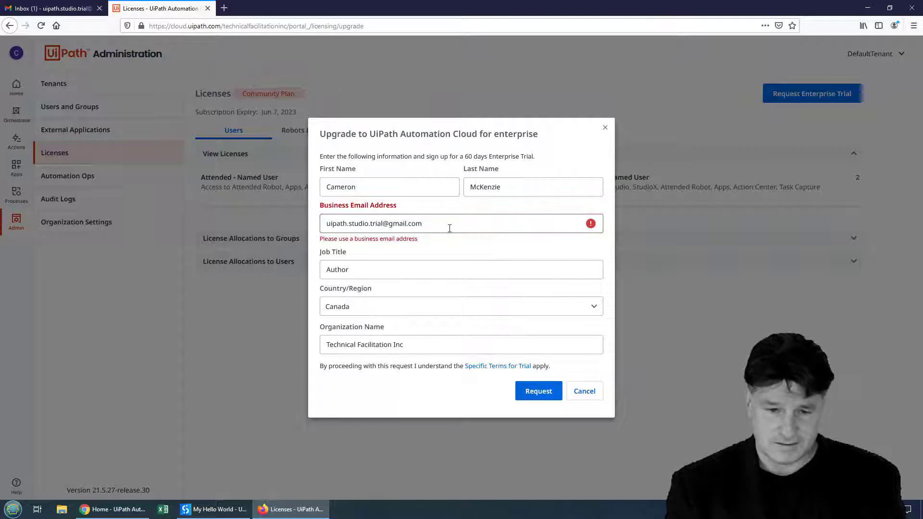
{"action": "left_click_drag", "start_coordinate": [428, 223], "coordinate": [285, 225]}
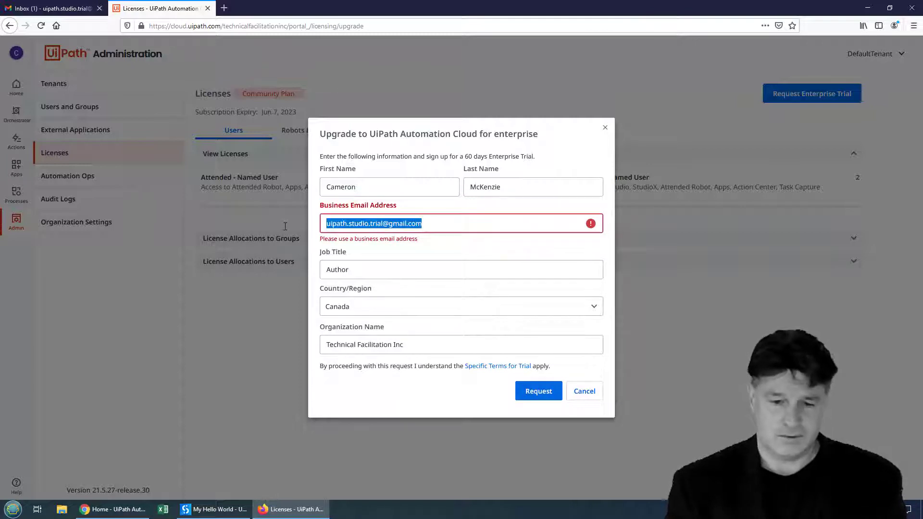
{"action": "key", "text": "BackSpace"}
{"action": "key", "text": "ctrl+z"}
{"action": "left_click", "coordinate": [408, 228]}
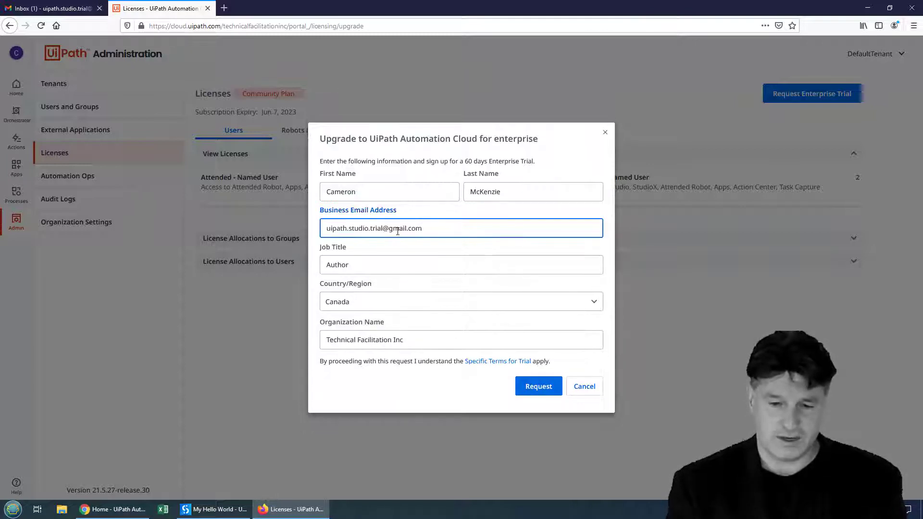
{"action": "left_click_drag", "start_coordinate": [388, 228], "coordinate": [425, 228]}
{"action": "type", "text": "mcnz.com"}
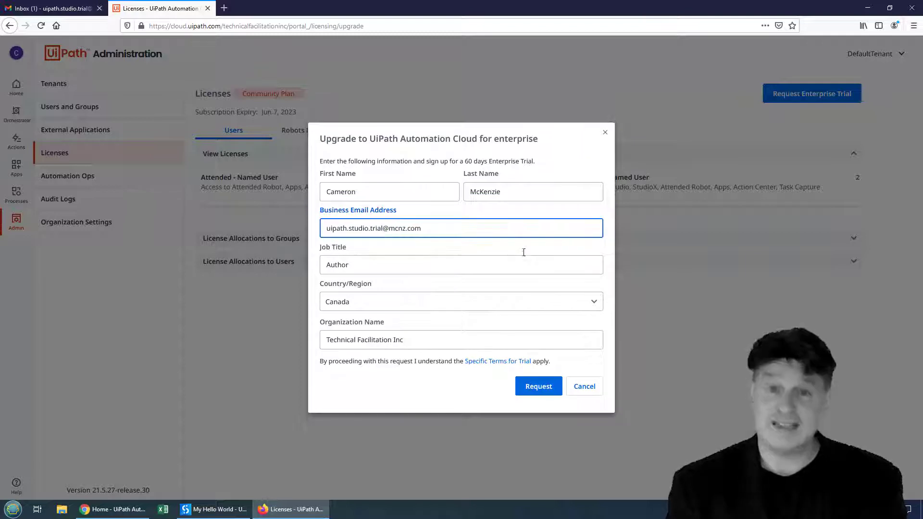
{"action": "left_click", "coordinate": [540, 387]}
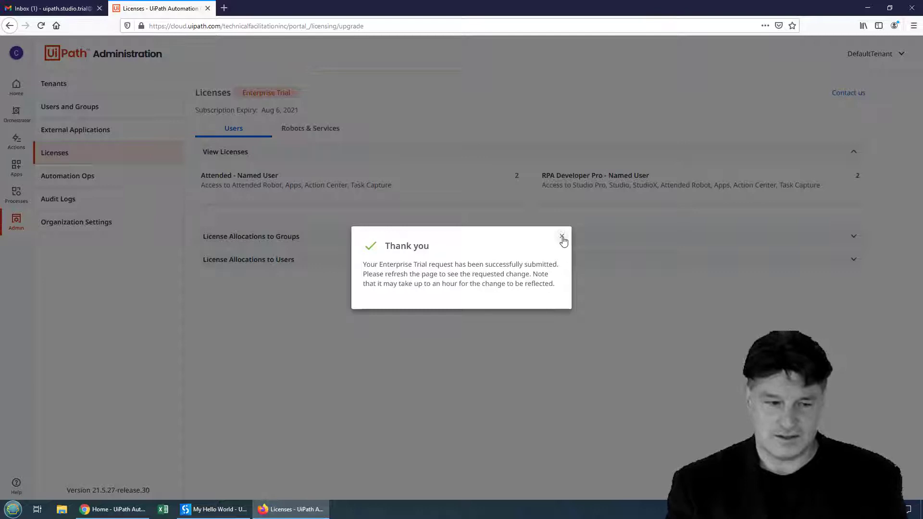
- Dismiss the thank-you message, browse Admin and Apps, then return home
{"action": "left_click", "coordinate": [563, 239]}
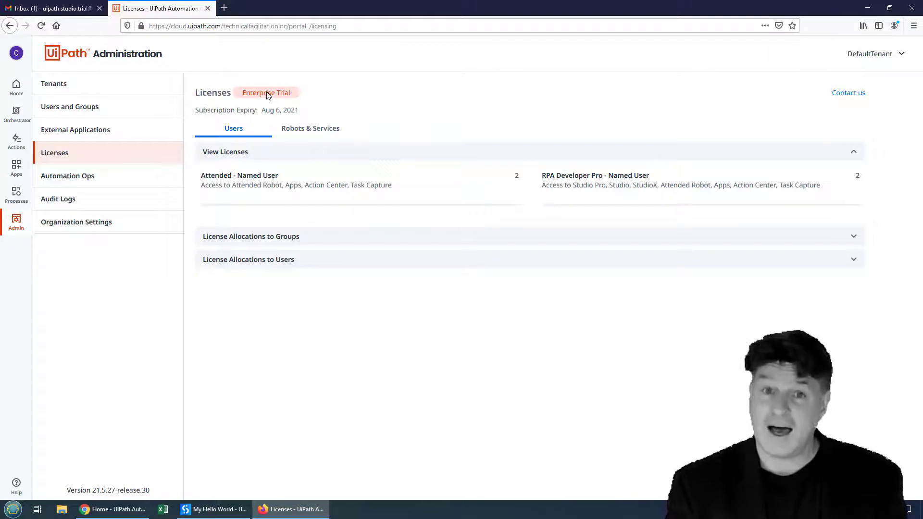
{"action": "left_click", "coordinate": [15, 222]}
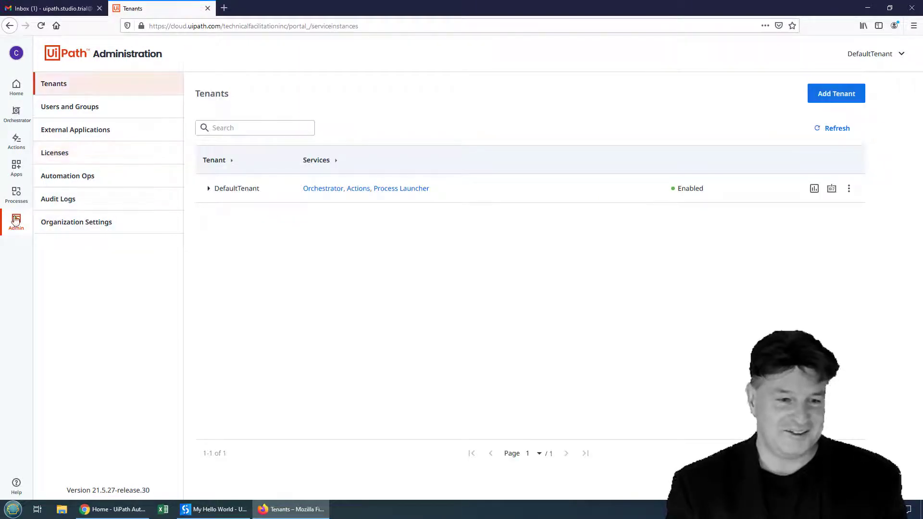
{"action": "left_click", "coordinate": [16, 169]}
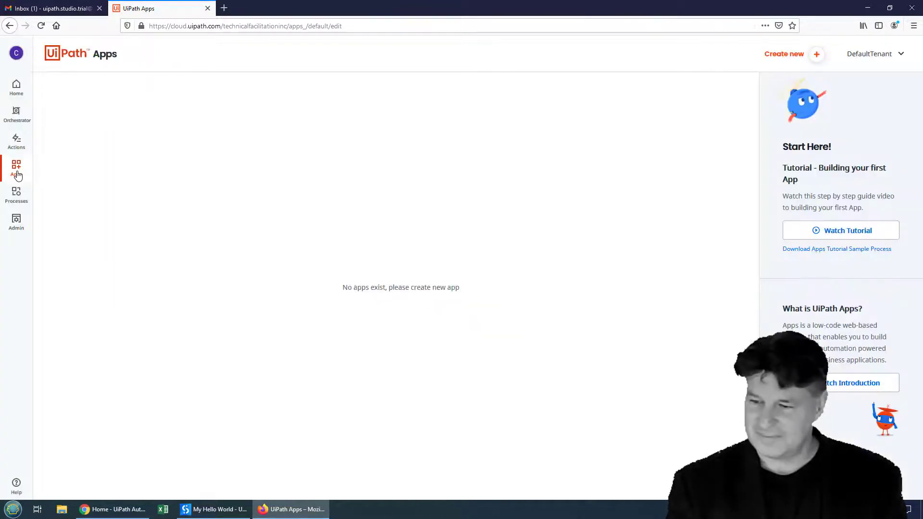
{"action": "left_click", "coordinate": [17, 89]}
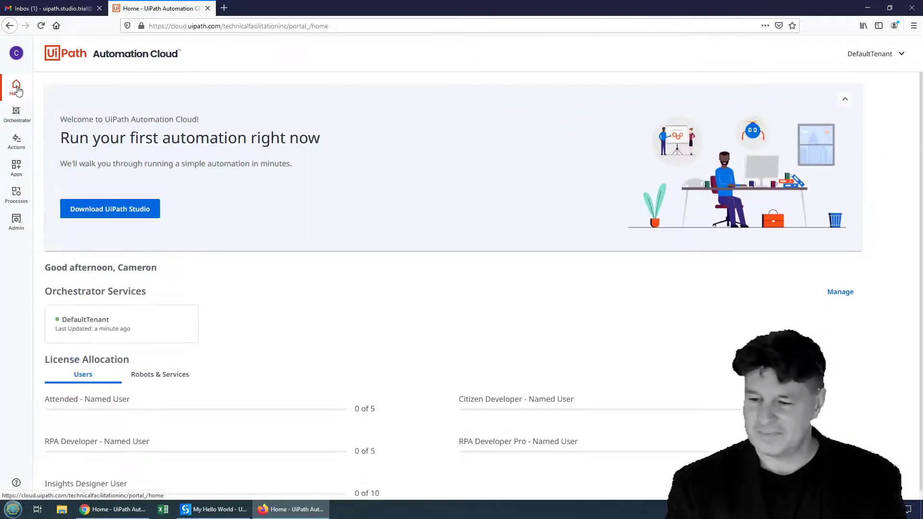
- Review Orchestrator services, updated license counts and Automation Ops policies, ending on Apps
{"action": "left_click", "coordinate": [840, 292]}
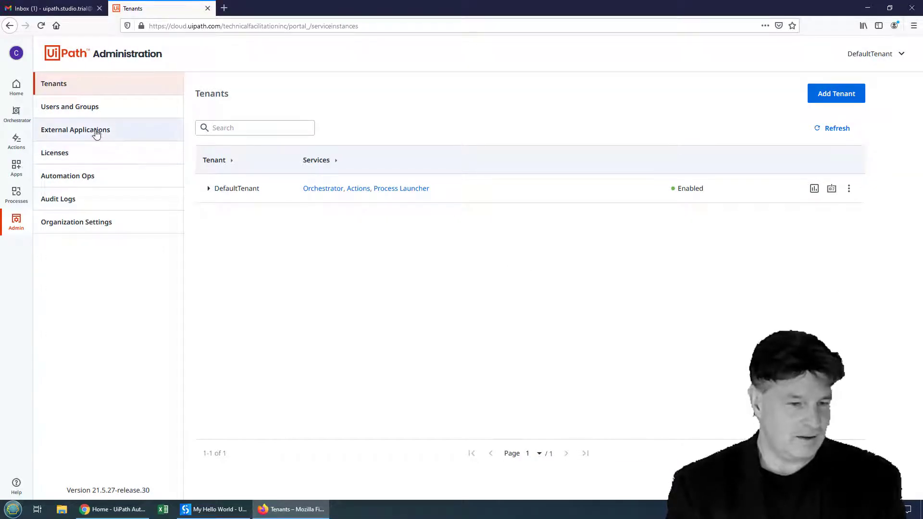
{"action": "left_click", "coordinate": [55, 154]}
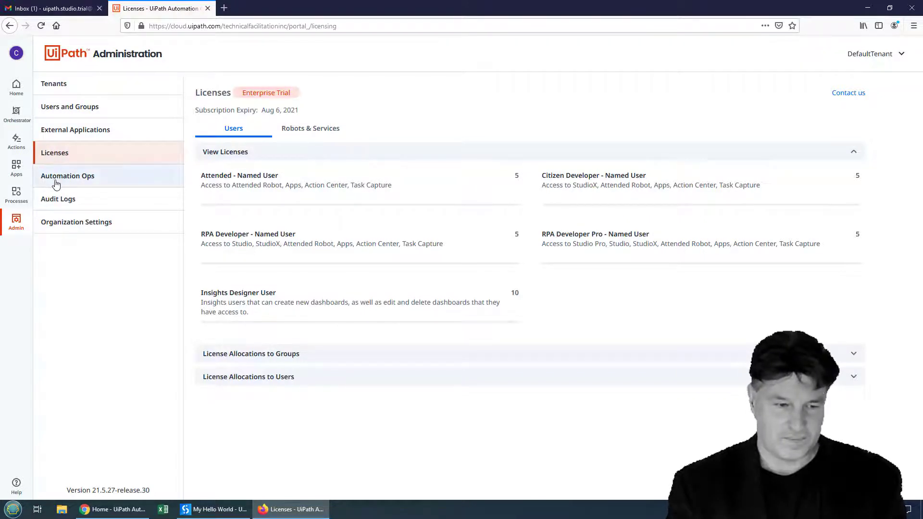
{"action": "left_click", "coordinate": [56, 180]}
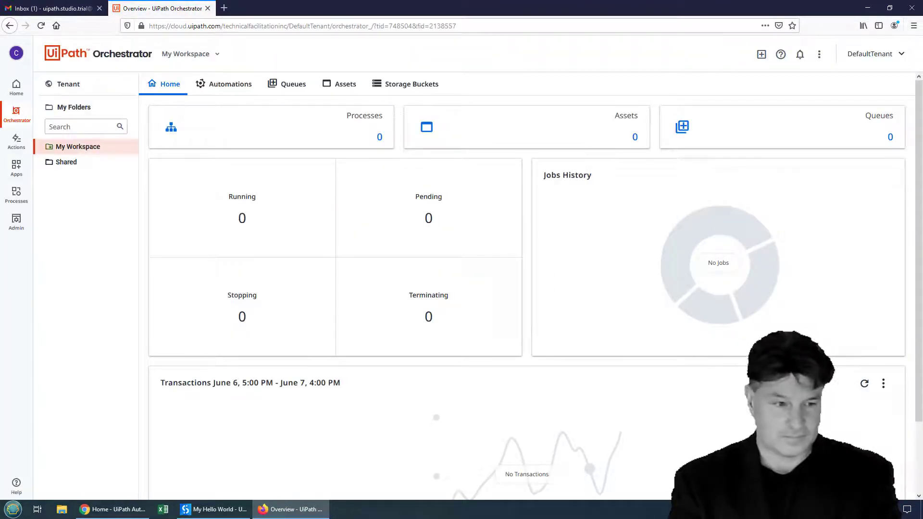
{"action": "left_click", "coordinate": [16, 167]}
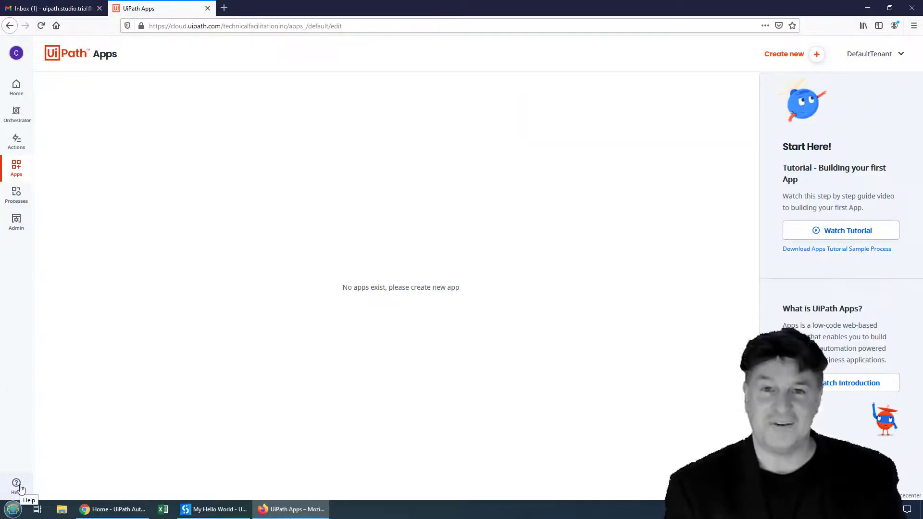
- List older Enterprise Edition Studio versions from the Help resource center
{"action": "left_click", "coordinate": [16, 485]}
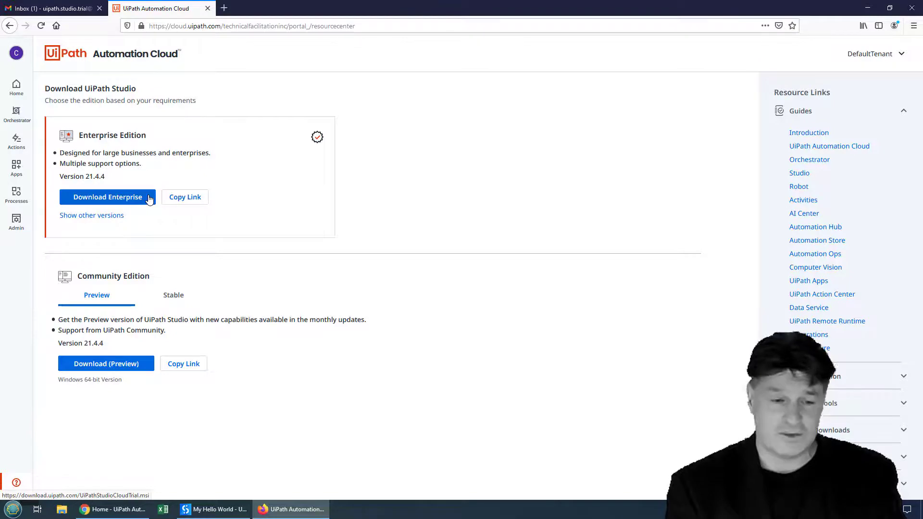
{"action": "left_click", "coordinate": [98, 216]}
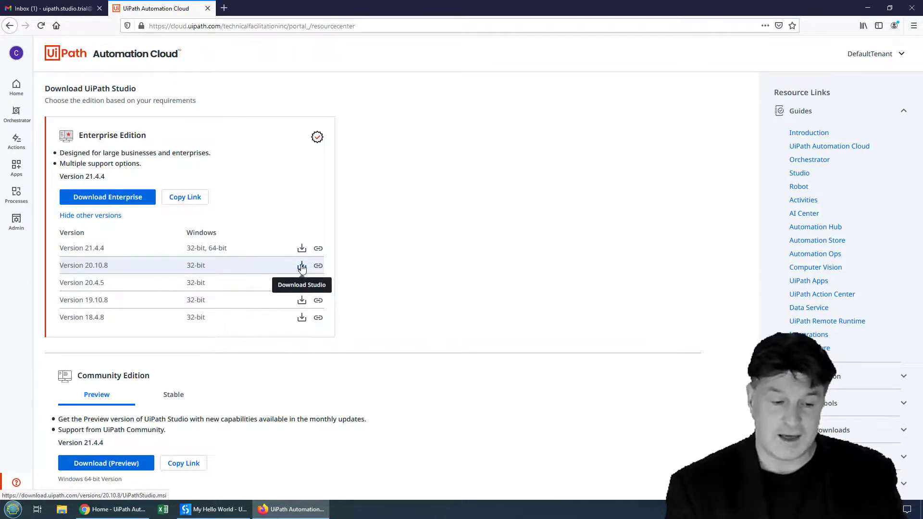
- Save the UiPathStudio.msi installer for Studio Version 20.10.8
{"action": "left_click", "coordinate": [301, 265]}
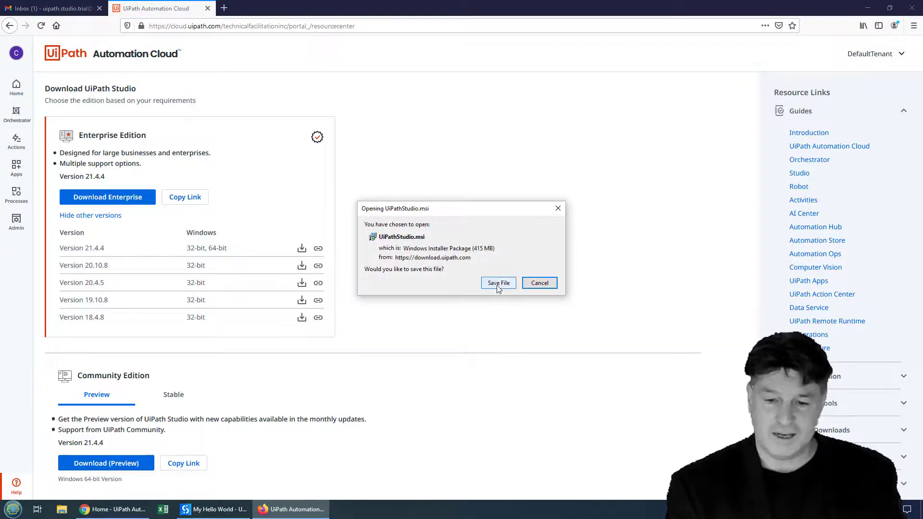
{"action": "left_click", "coordinate": [499, 283]}
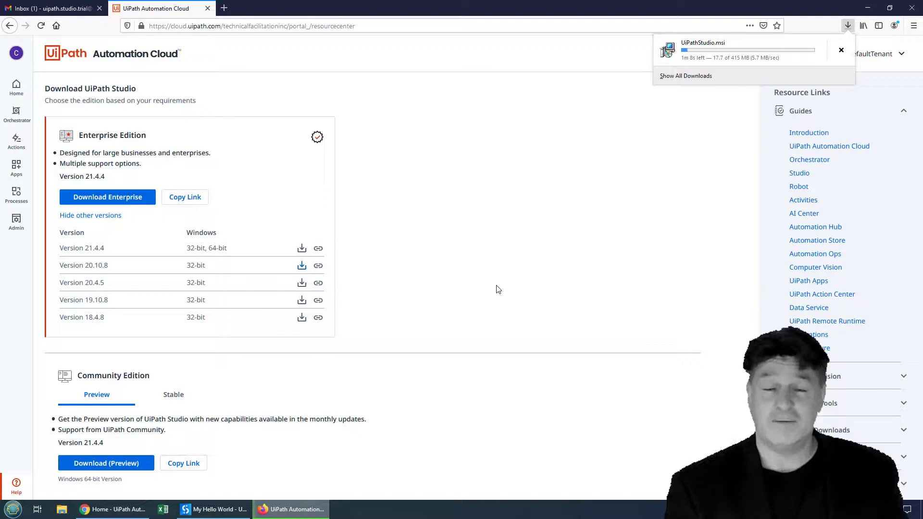